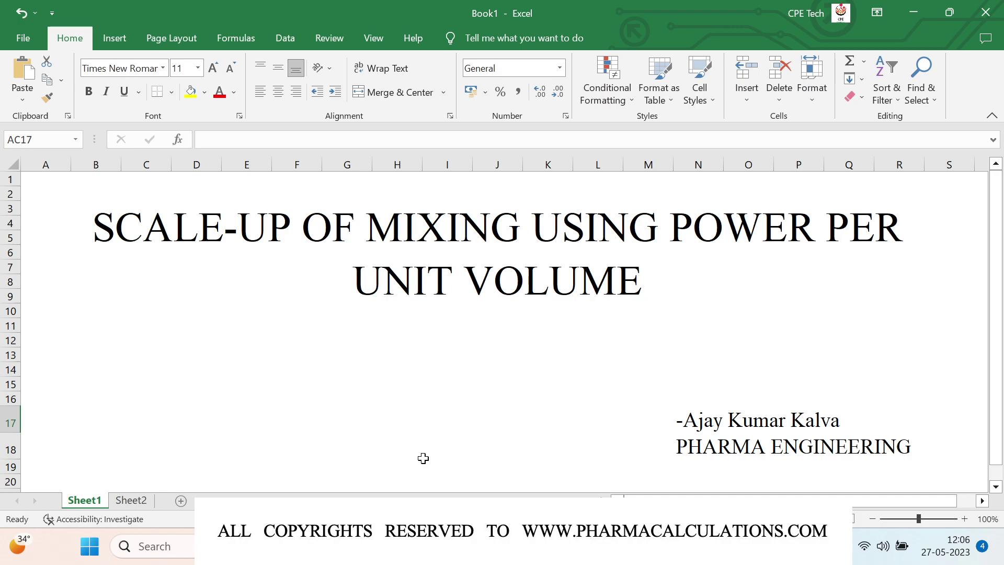
Switch from the title page to Sheet2, which holds the vessel drawing
left_click(133, 499)
left_click(325, 239)
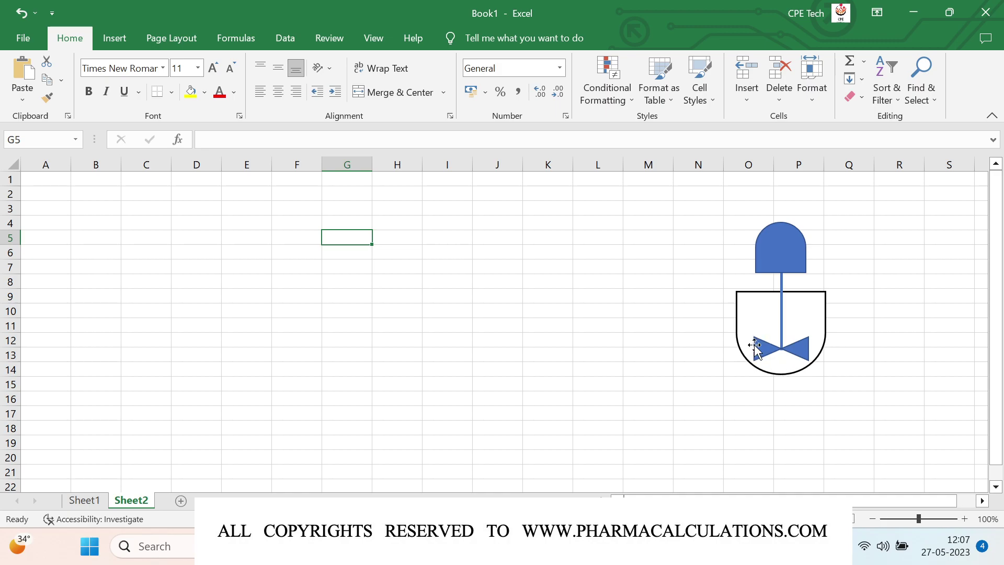
left_click(809, 351)
Shrink and flatten the bow-tie impeller blade, then nudge it down near the tank bottom
mouse_move(807, 336)
left_mouse_down()
mouse_move(795, 337)
mouse_move(799, 351)
mouse_move(796, 344)
left_mouse_up()
left_click(806, 412)
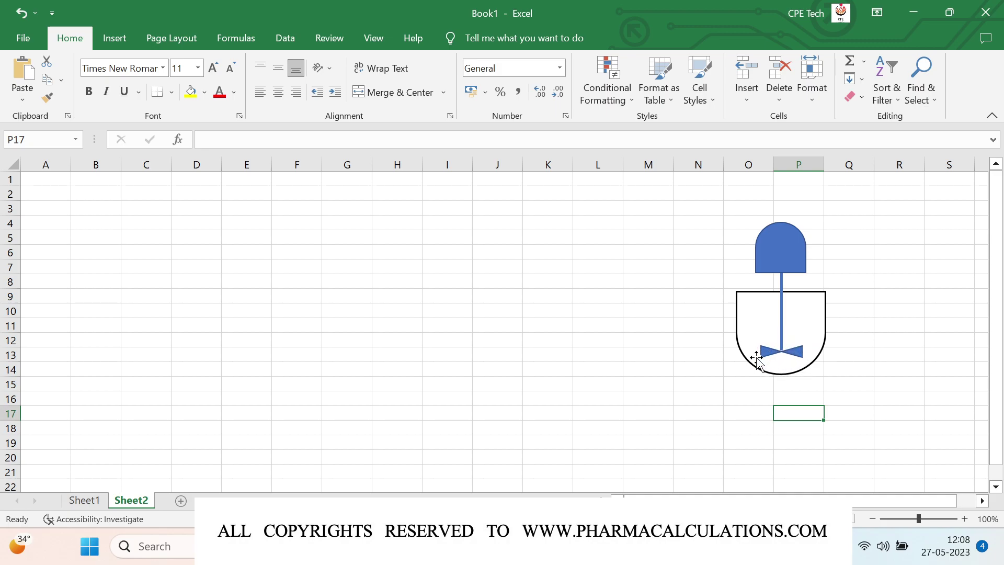
left_click(795, 357)
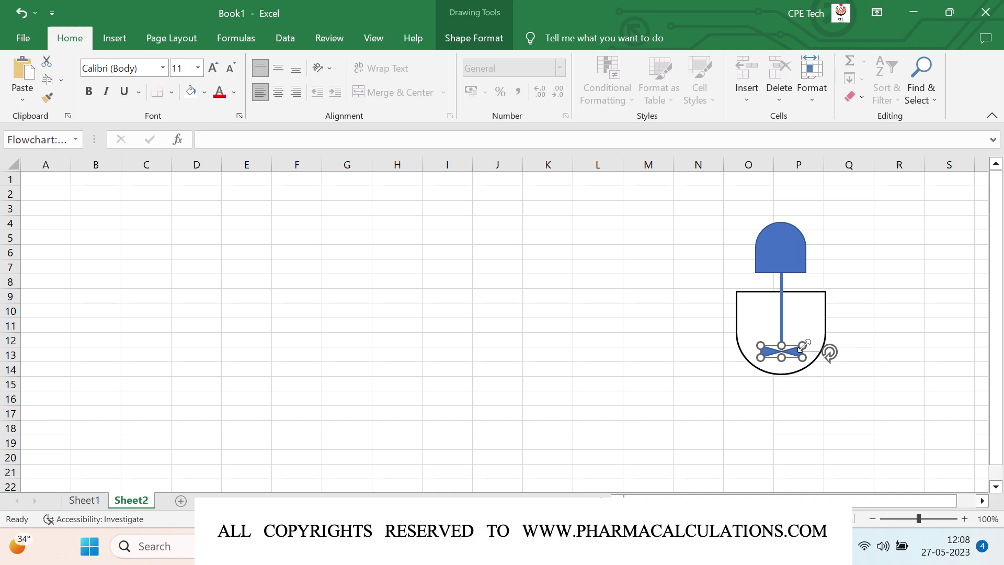
left_click_drag(803, 345, 803, 338)
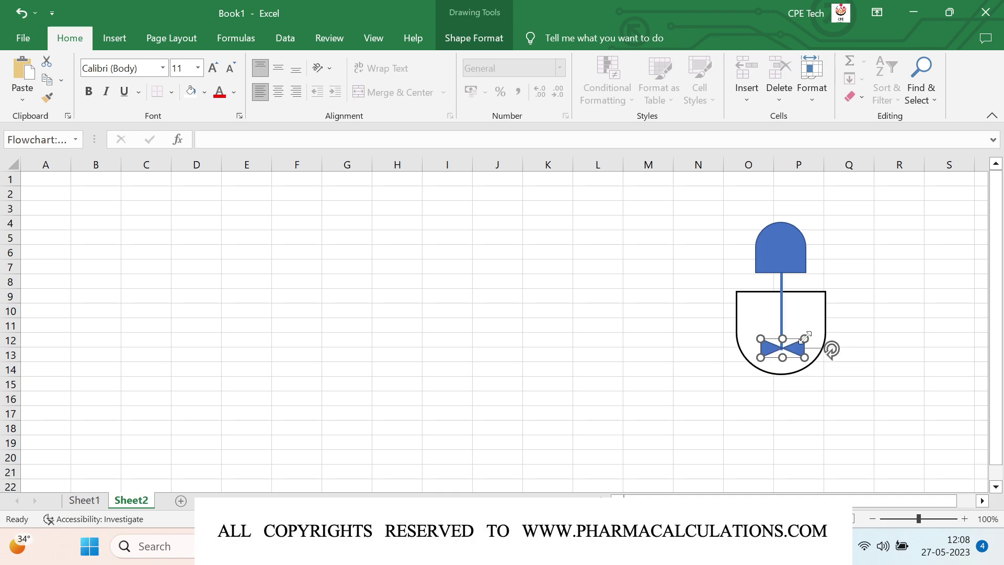
key("Down")
key("Down")
key("Down")
key("Down")
key("Down")
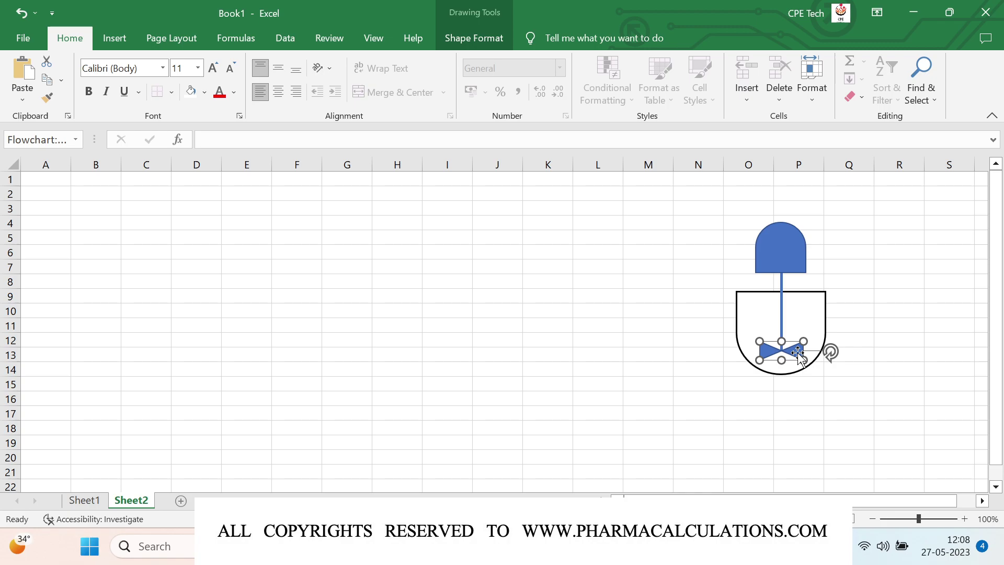
left_click(761, 414)
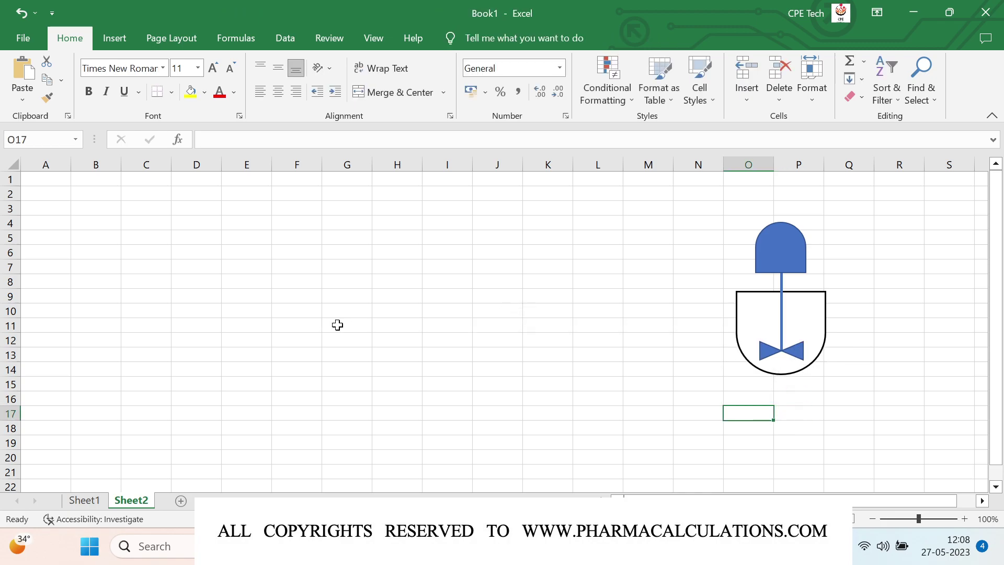
left_click(252, 253)
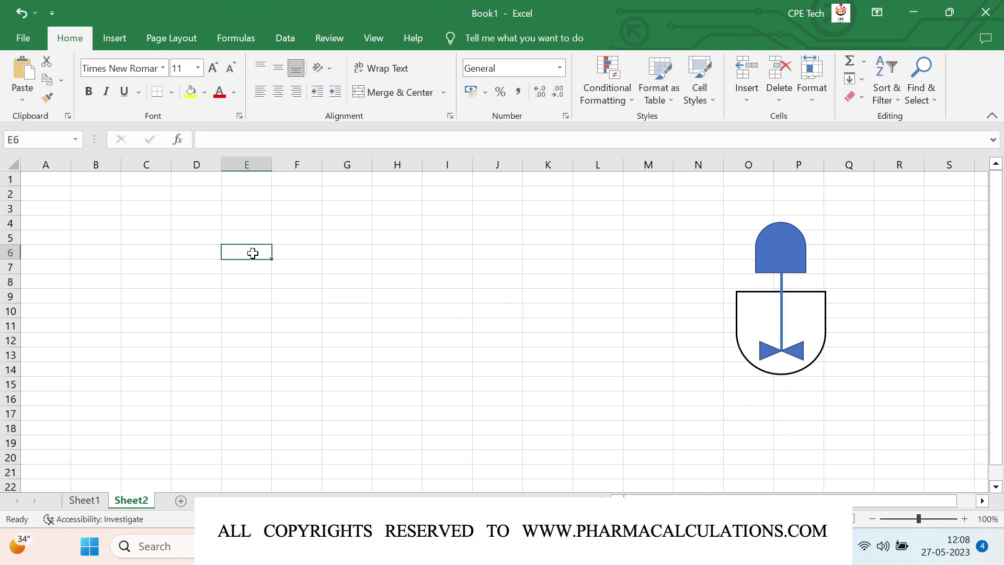
type("0.1")
key("Tab")
type("m2")
key("Return")
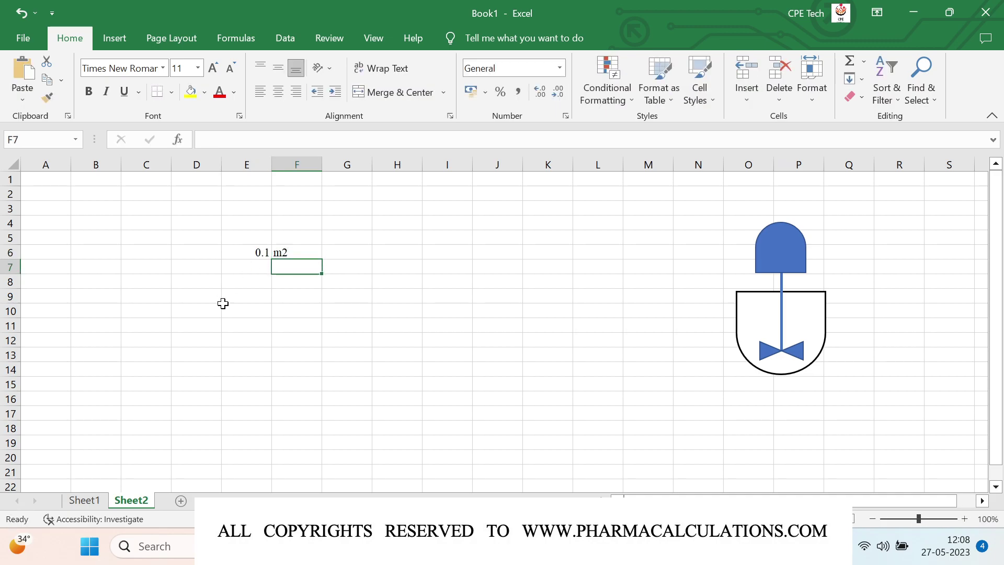
key("Up")
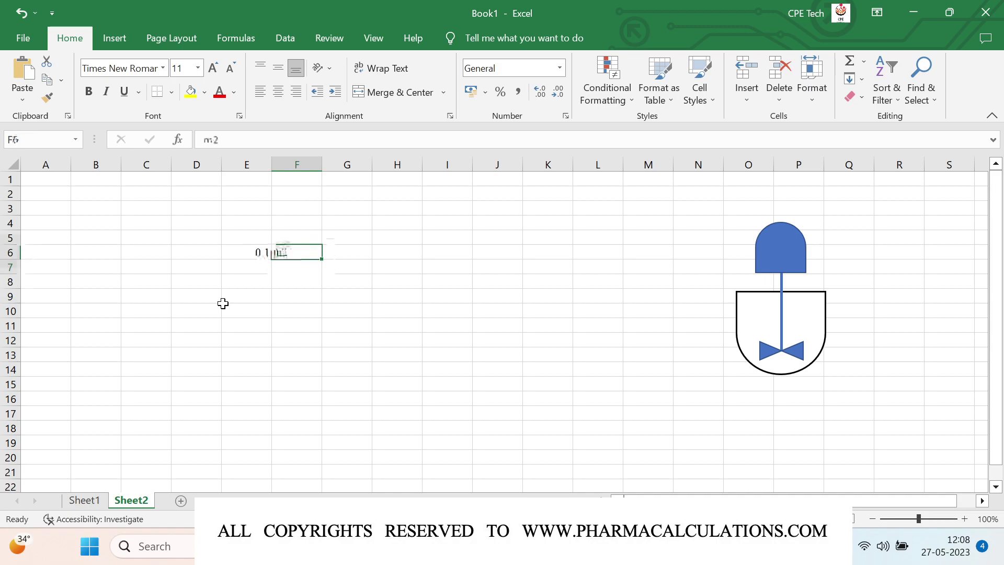
key("Left")
key("Right")
key("Right")
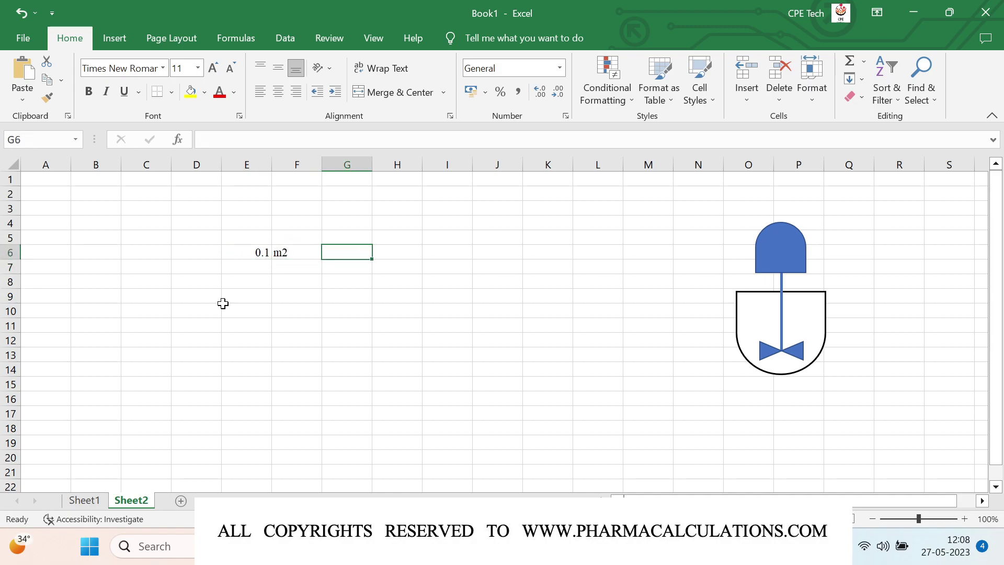
type("1 J")
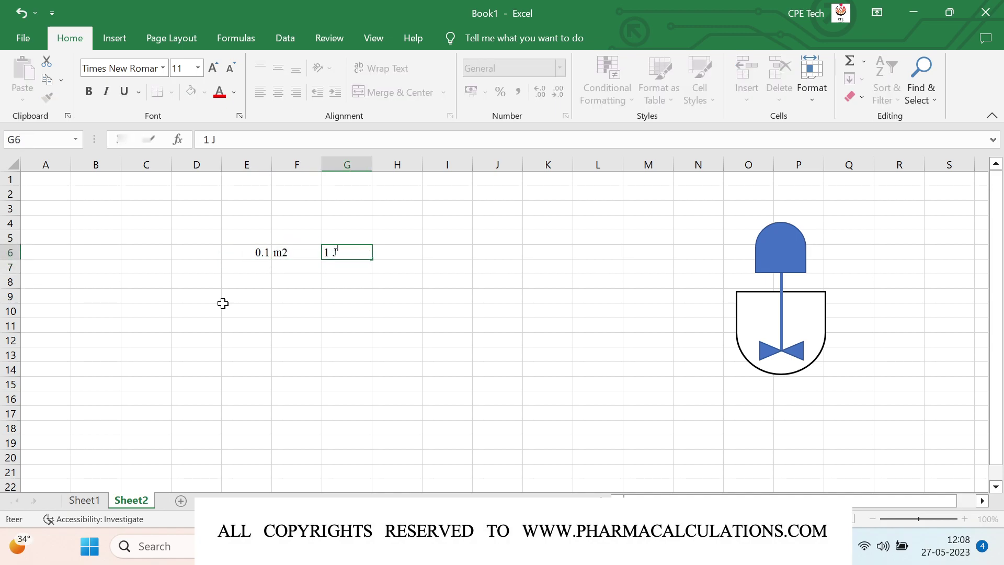
key("Return")
key("Left")
key("Left")
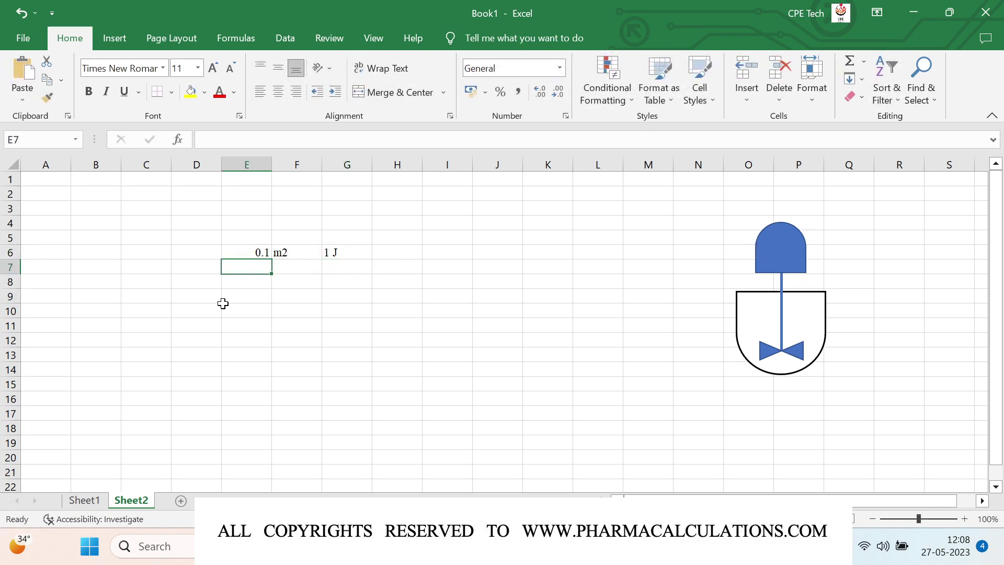
type("0.5")
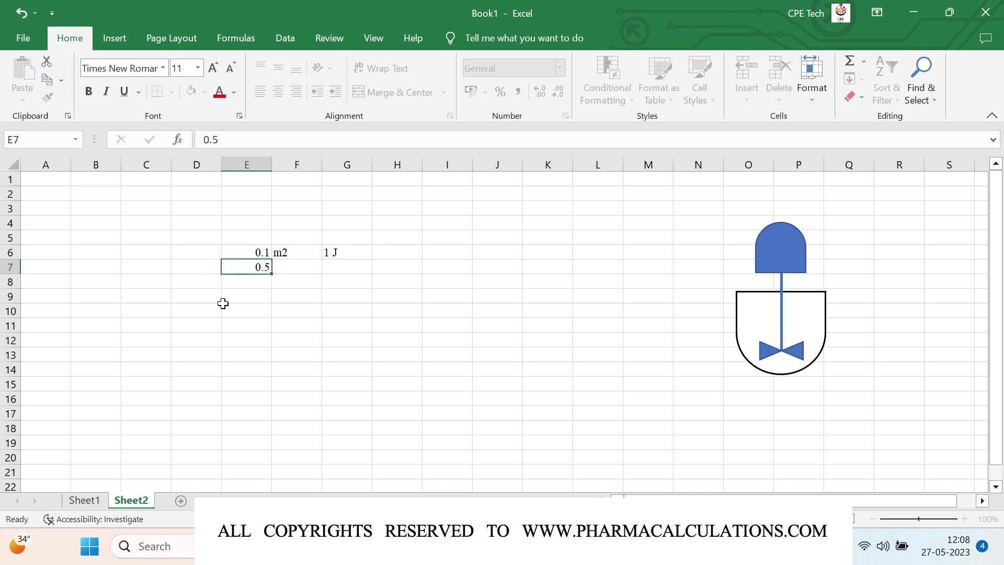
key("Tab")
type("m2")
key("Tab")
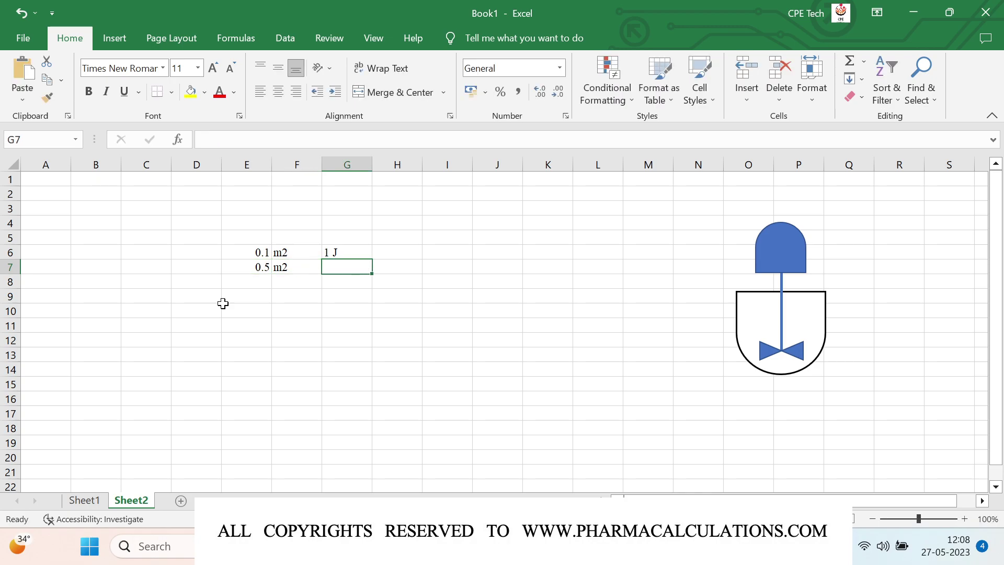
type("10")
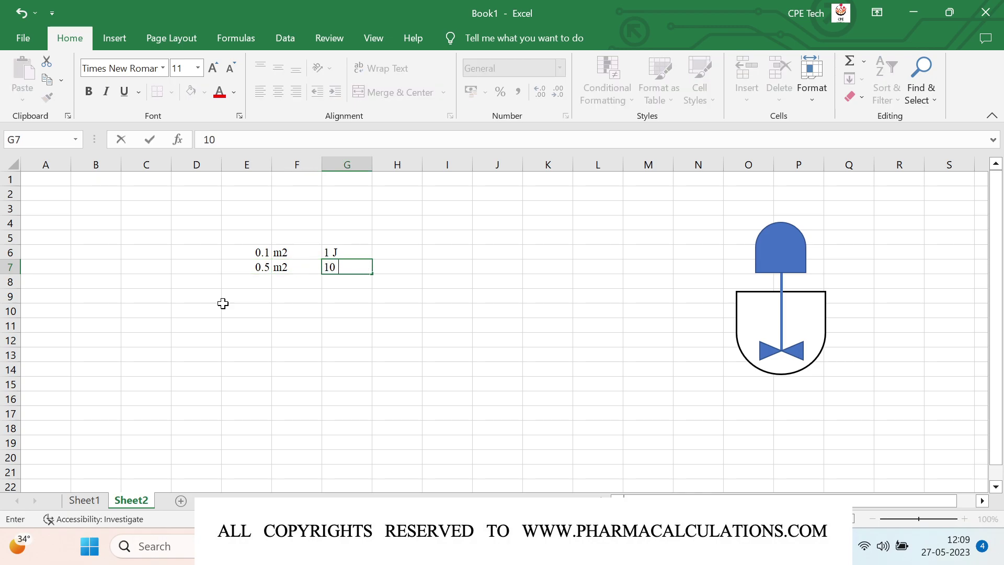
type(" J")
key("Return")
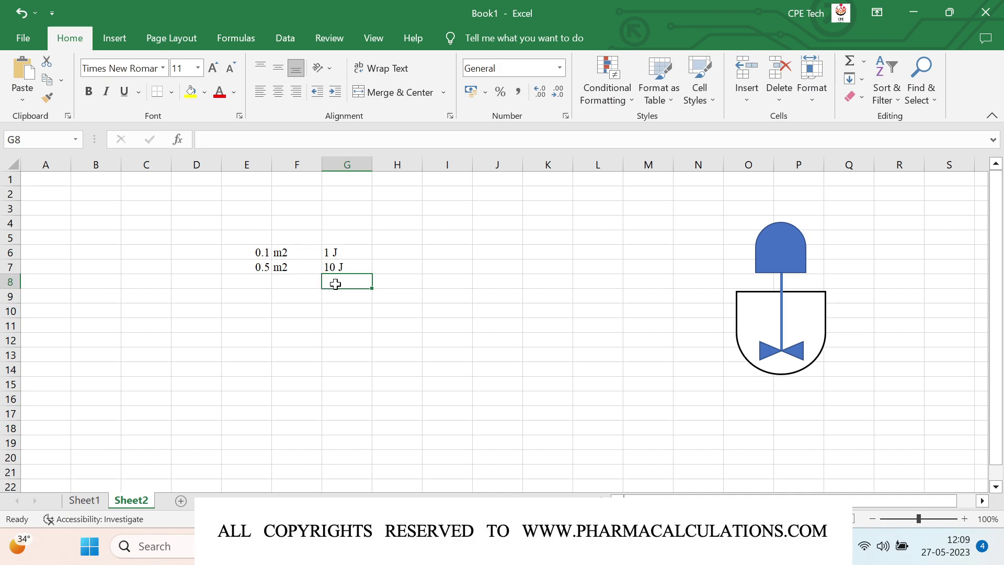
left_click(393, 252)
key("shift+Down")
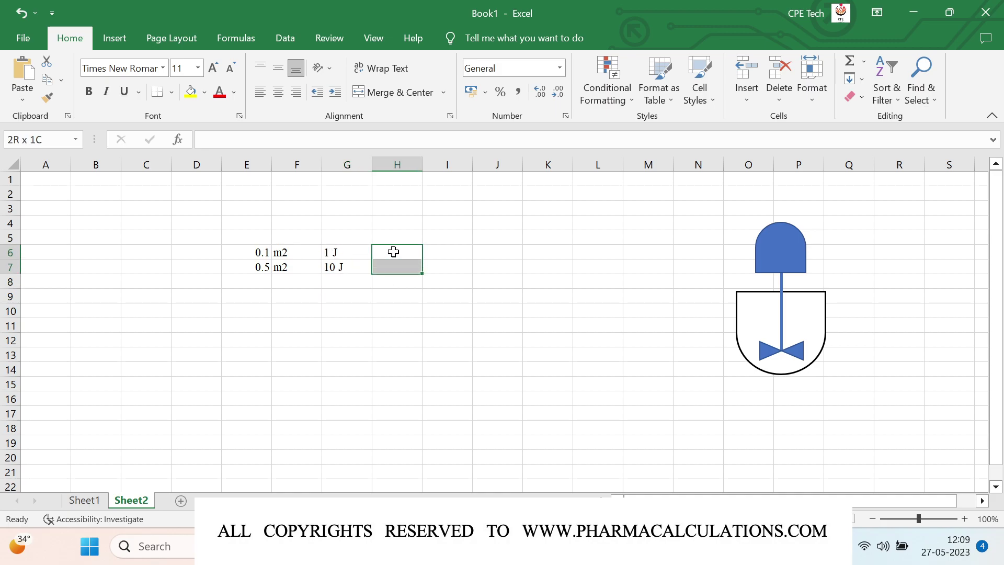
left_click(396, 95)
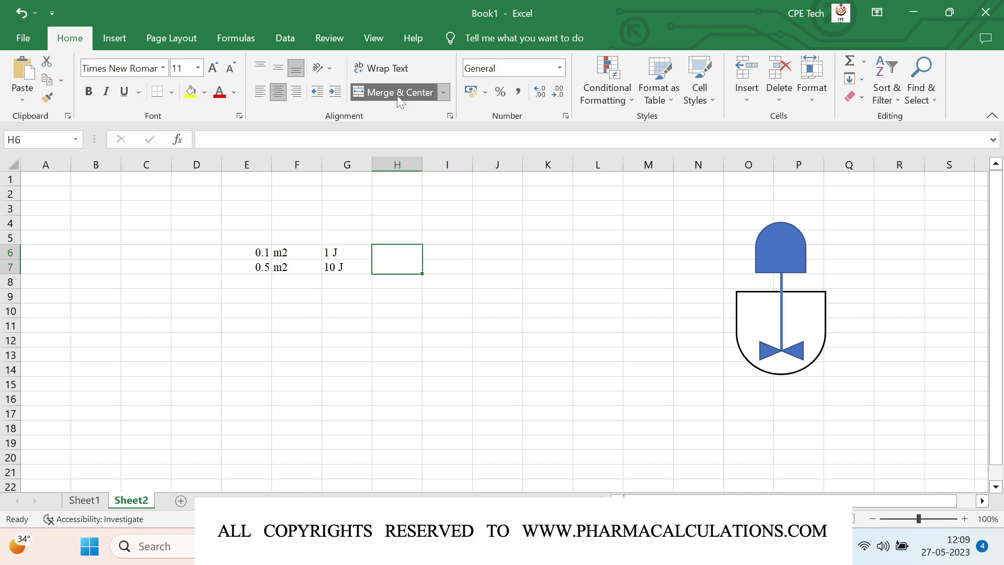
left_click(396, 95)
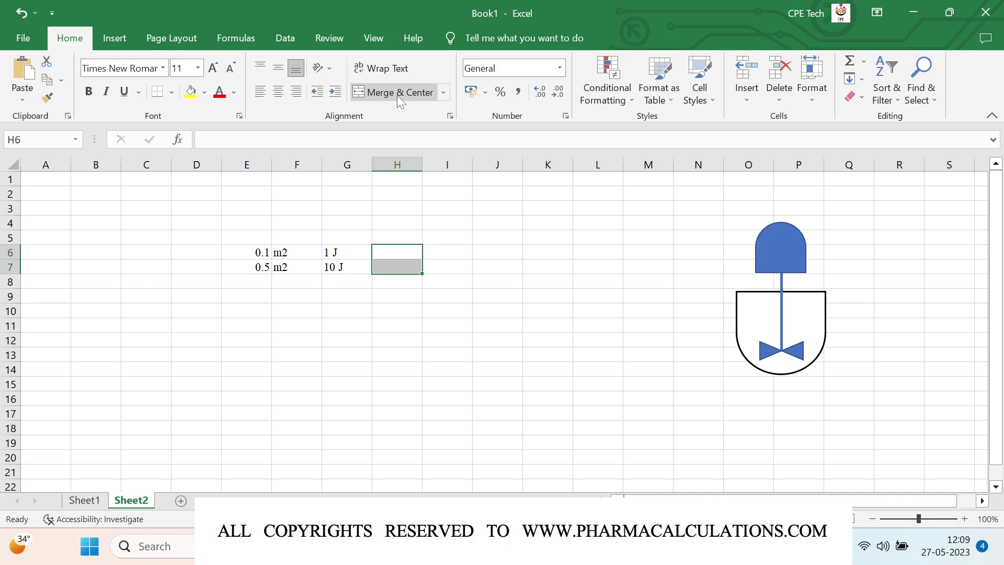
left_click(247, 254)
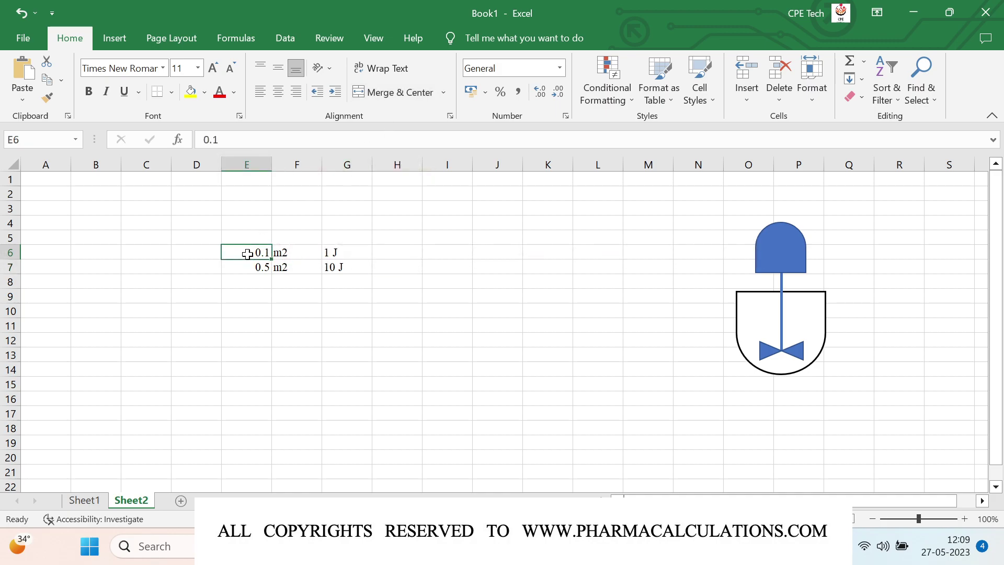
key("shift+Right")
key("shift+Right")
key("shift+Down")
key("Delete")
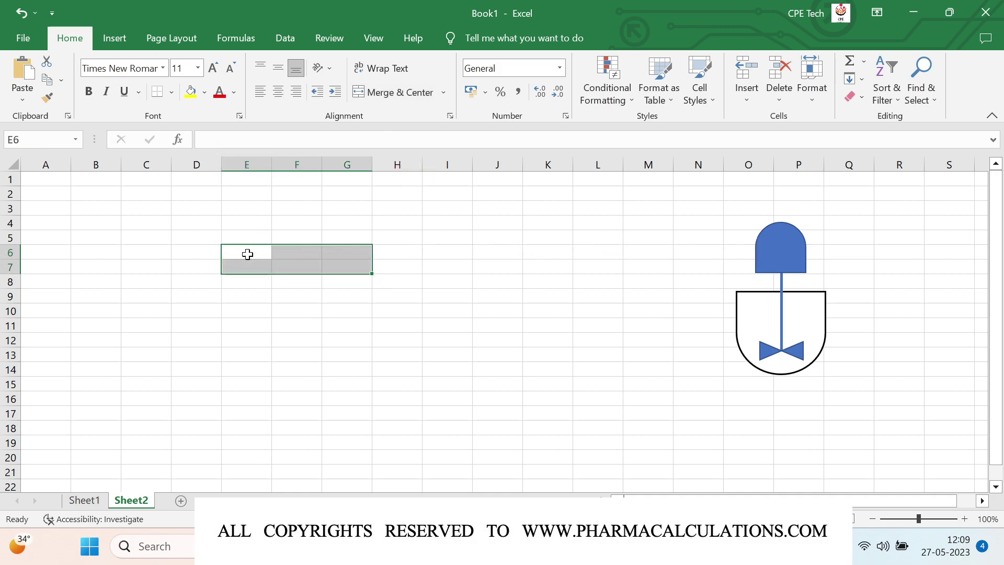
left_click(140, 228)
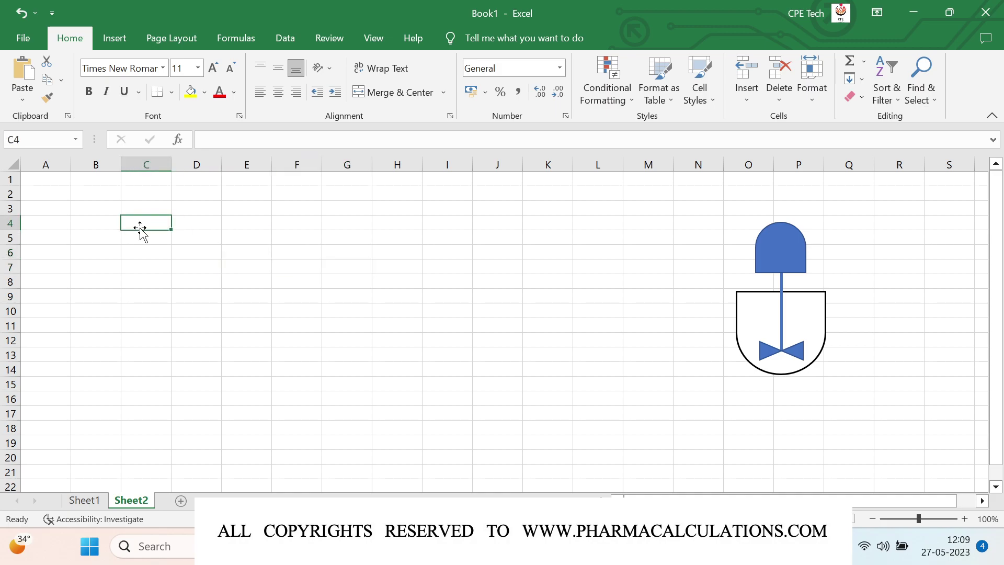
Enter 'Case - 1' in C4 with a D4 note: a homogeneous mass might see no mixing-pattern impact
type("Case - 1")
key("Tab")
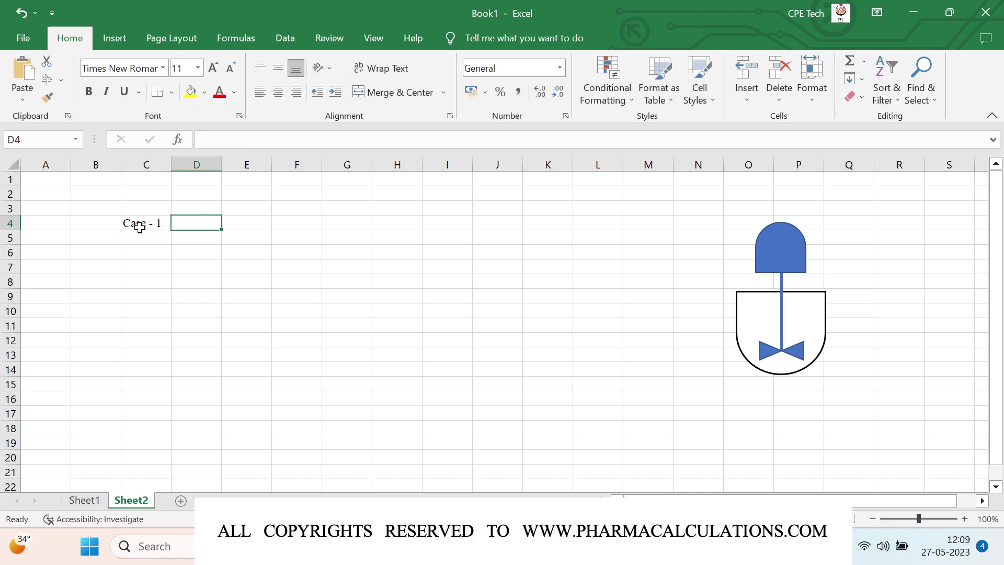
type("Reacti")
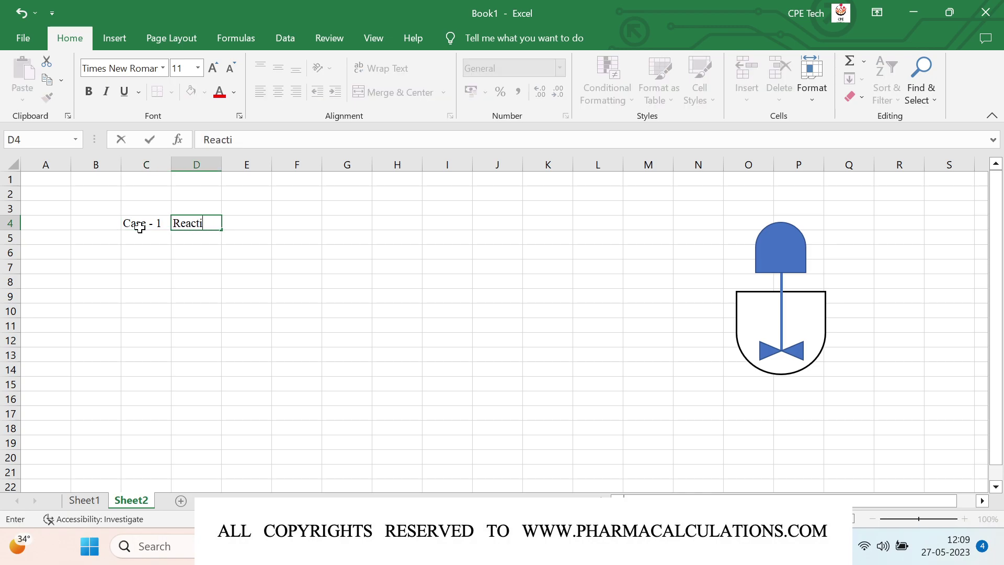
type("on mass is ho")
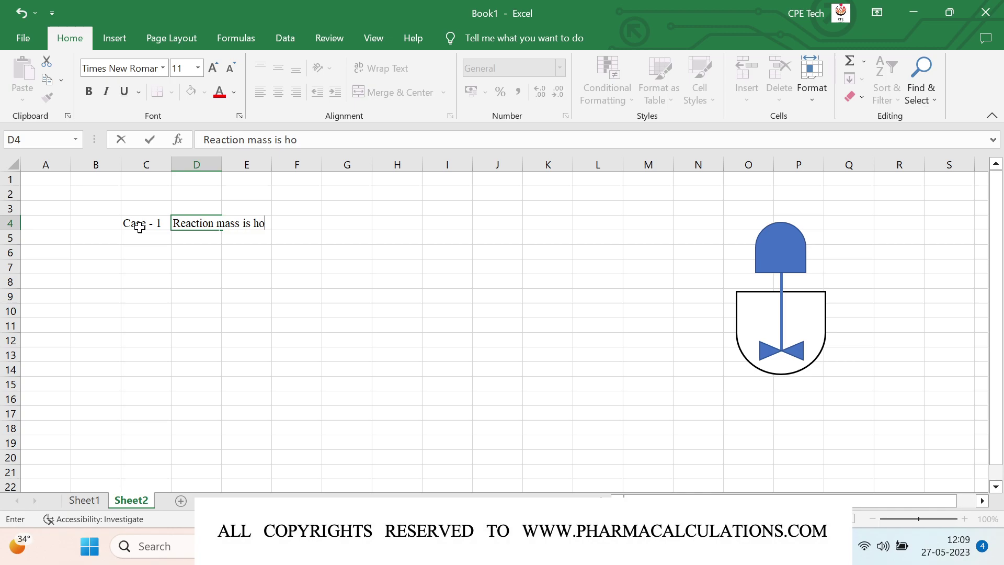
type("mogeneous in n")
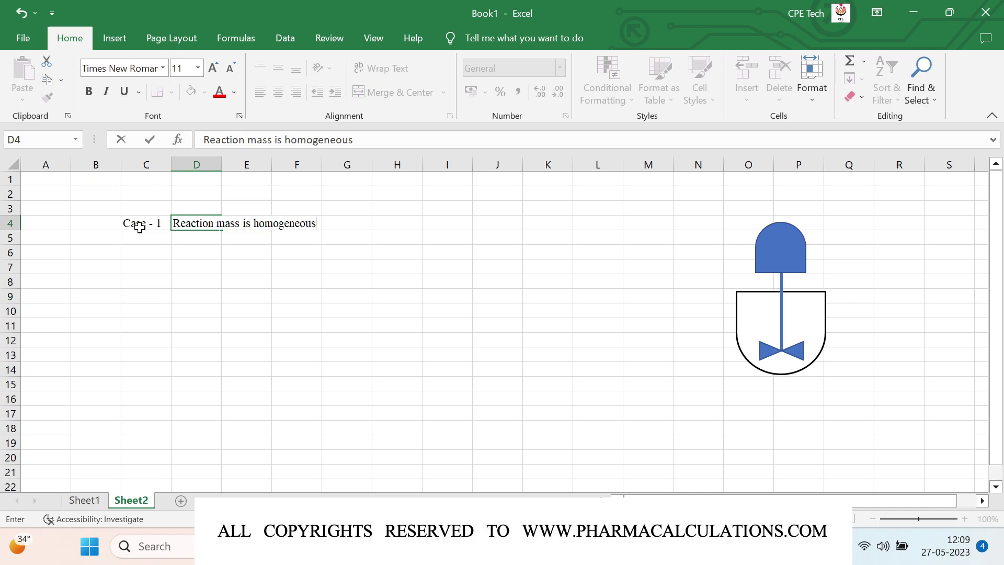
type("e,")
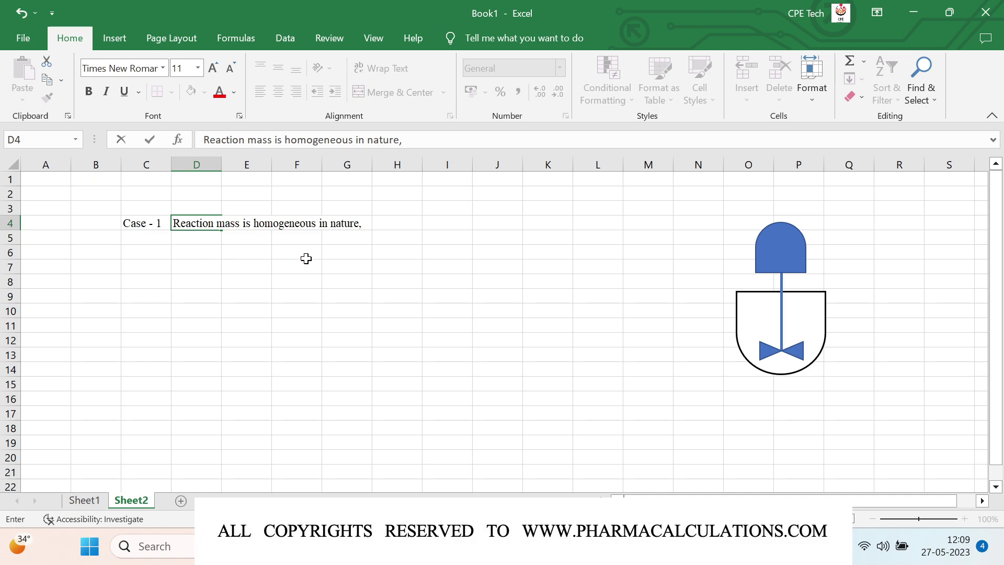
type(" there is")
key("BackSpace")
key("BackSpace")
type("might be no ")
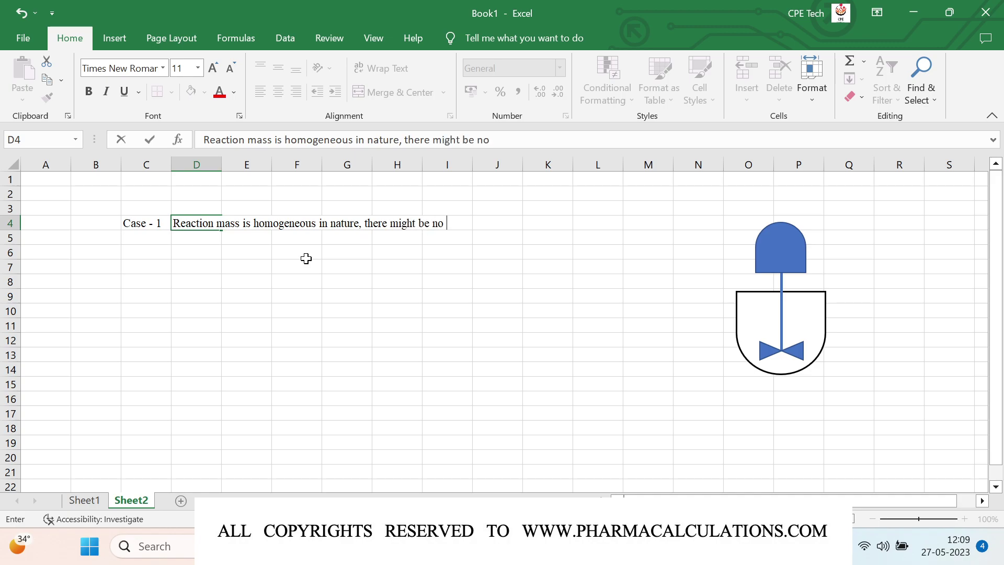
type("impact of m")
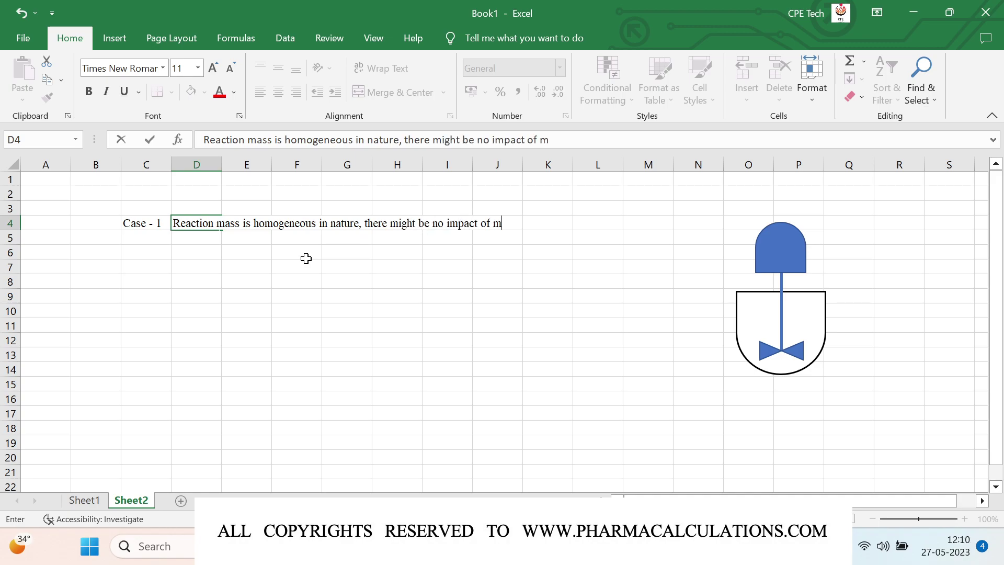
type("xing pattern")
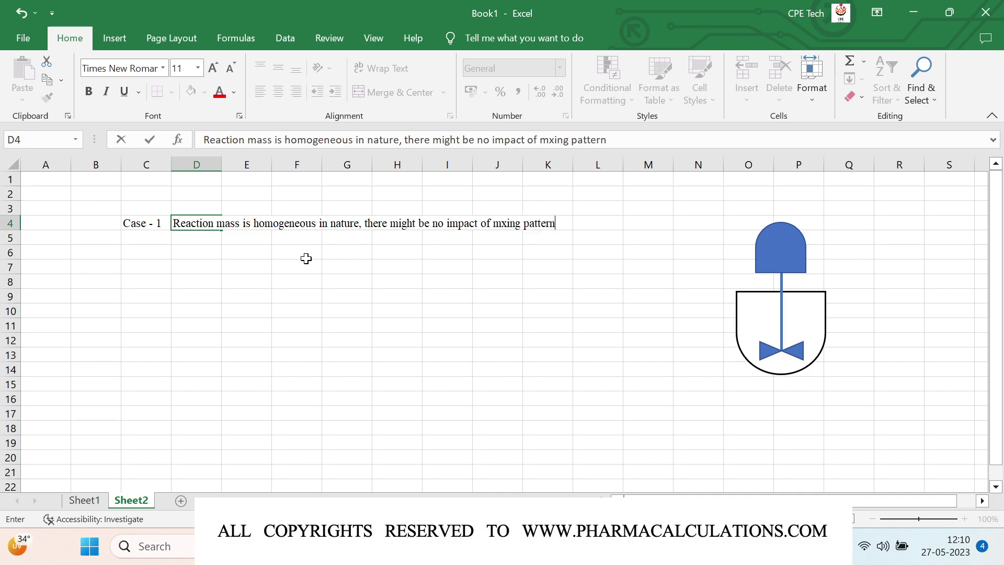
key("Return")
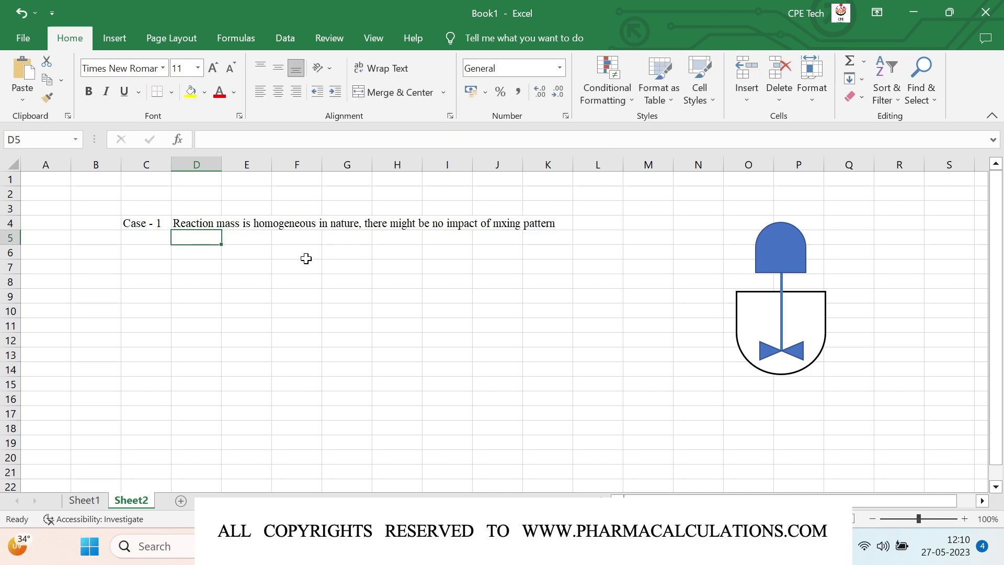
Enter 'Case - 2' in C5 with 'Reaction mass is heterogeneous in nature, we need similar mixing pattern'
key("Left")
type("Case - 2")
key("Right")
type("Reaction m")
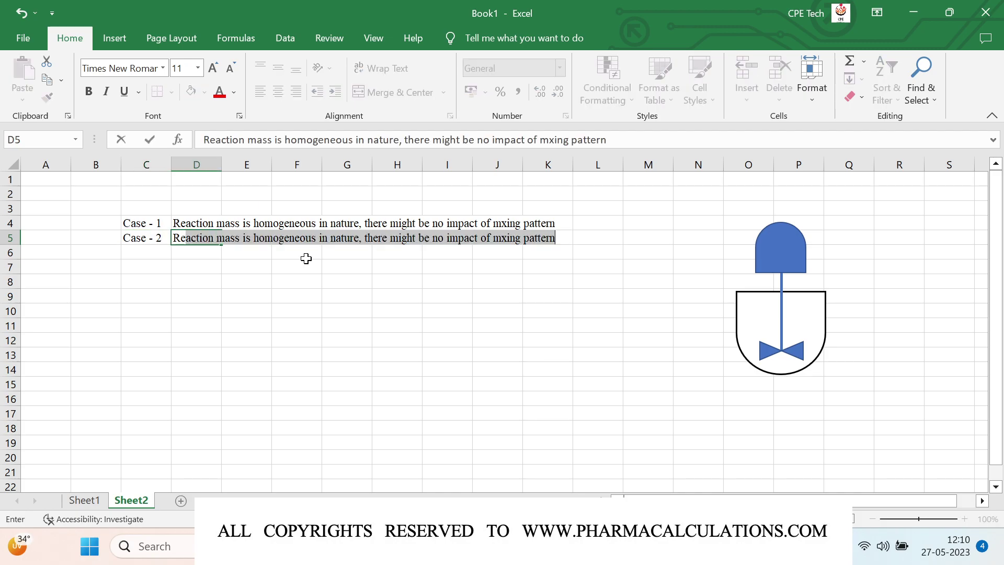
type("ass is g")
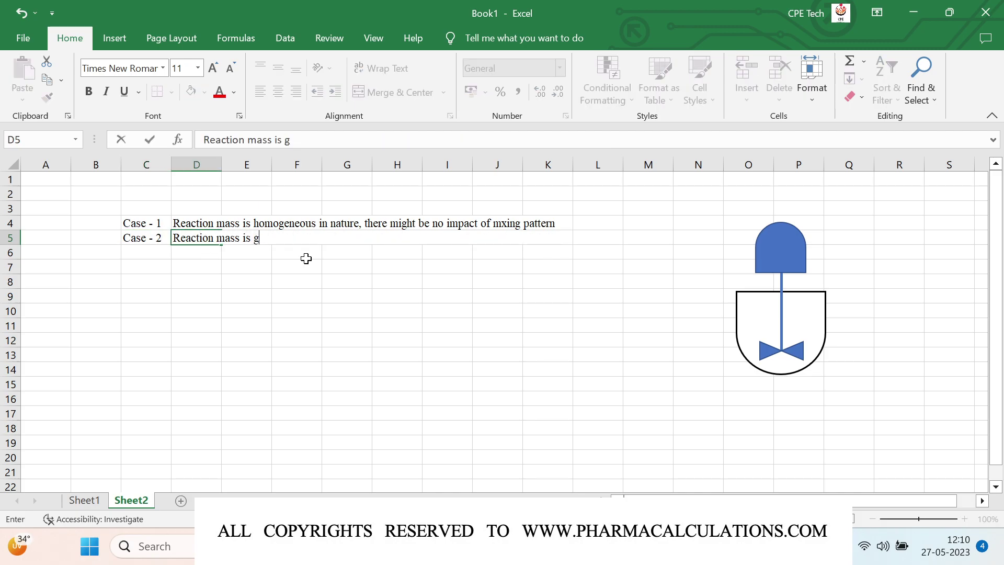
key("BackSpace")
type("hetero")
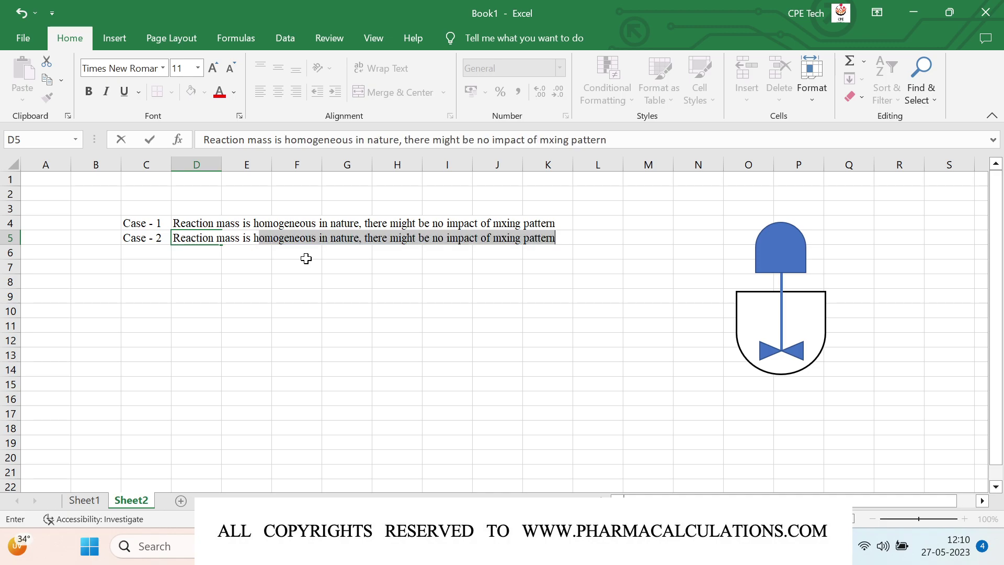
type("gene")
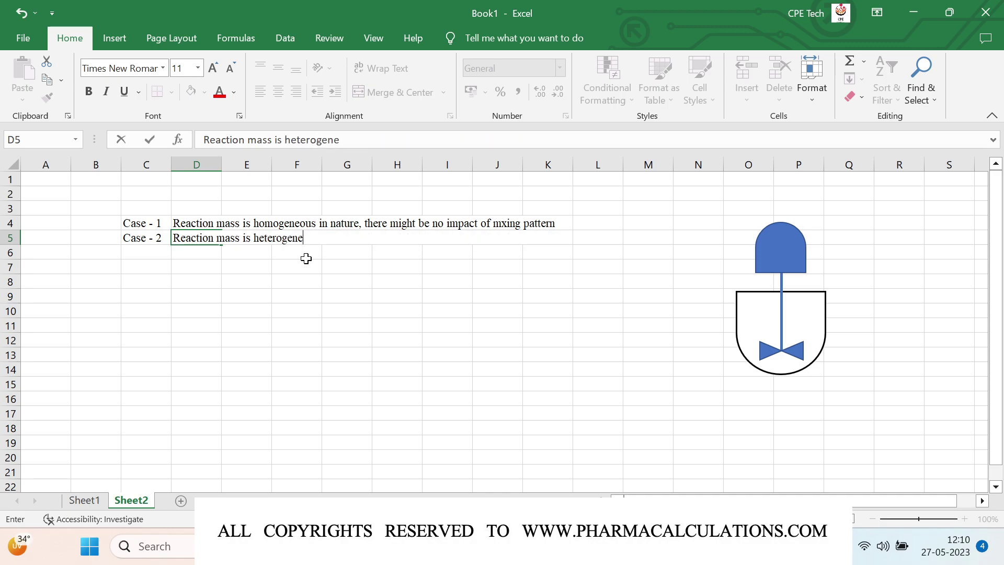
type("ous in nature")
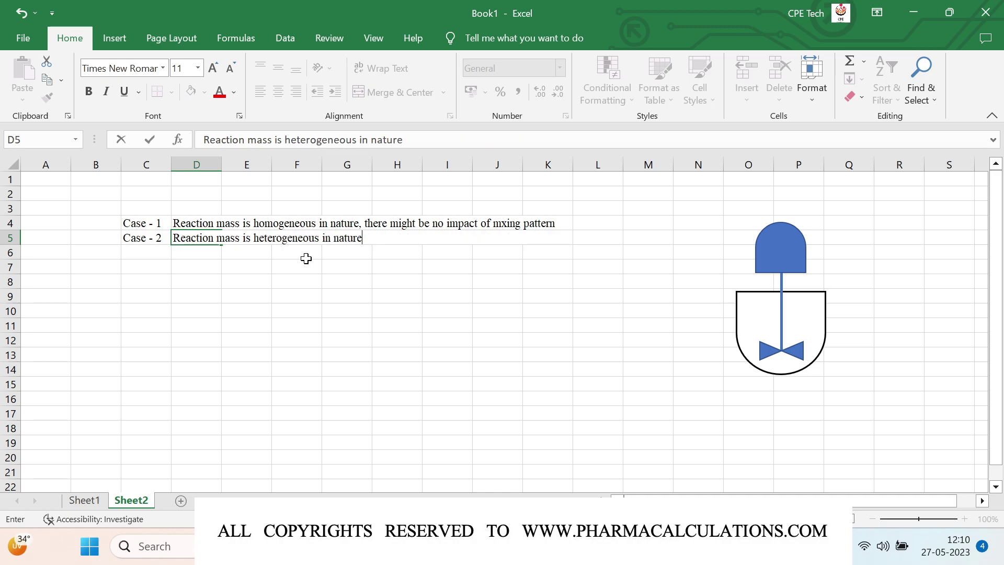
type(", we need similar mi")
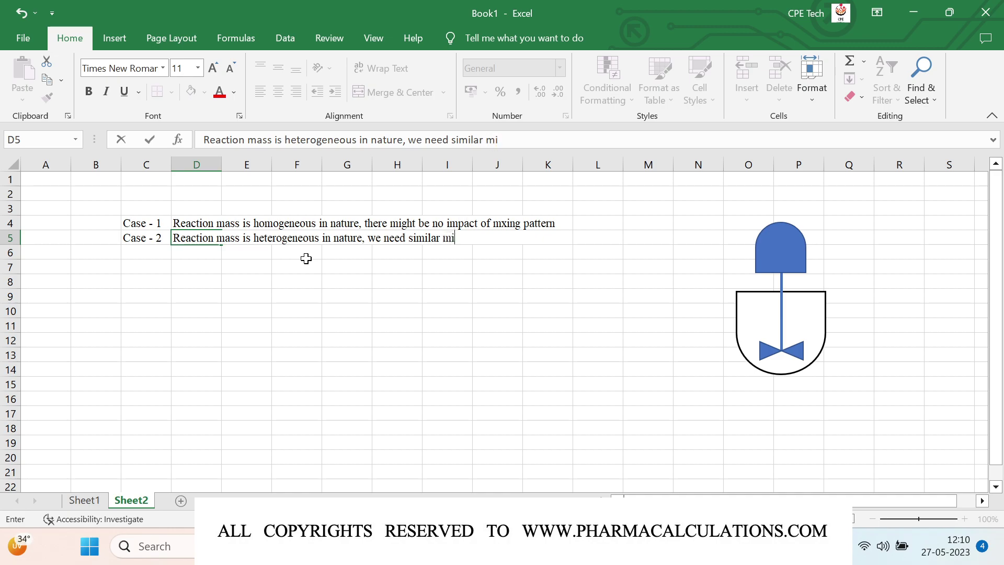
type("xing pattern")
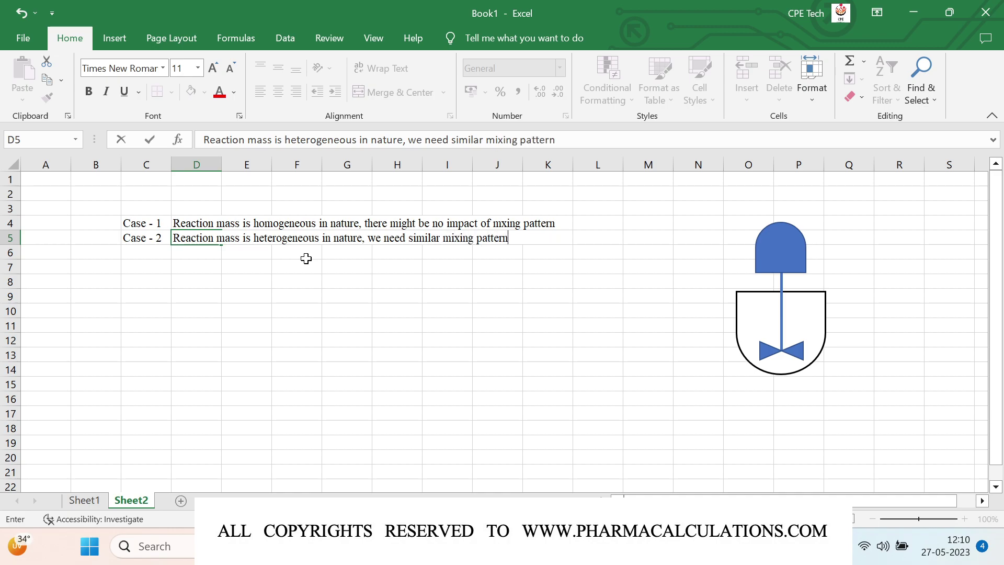
key("Return")
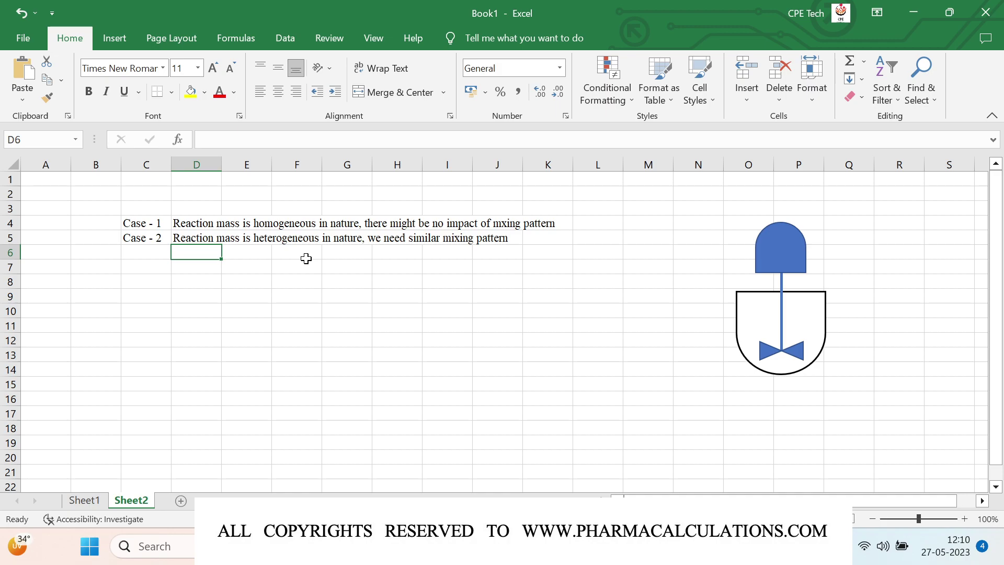
left_click(140, 286)
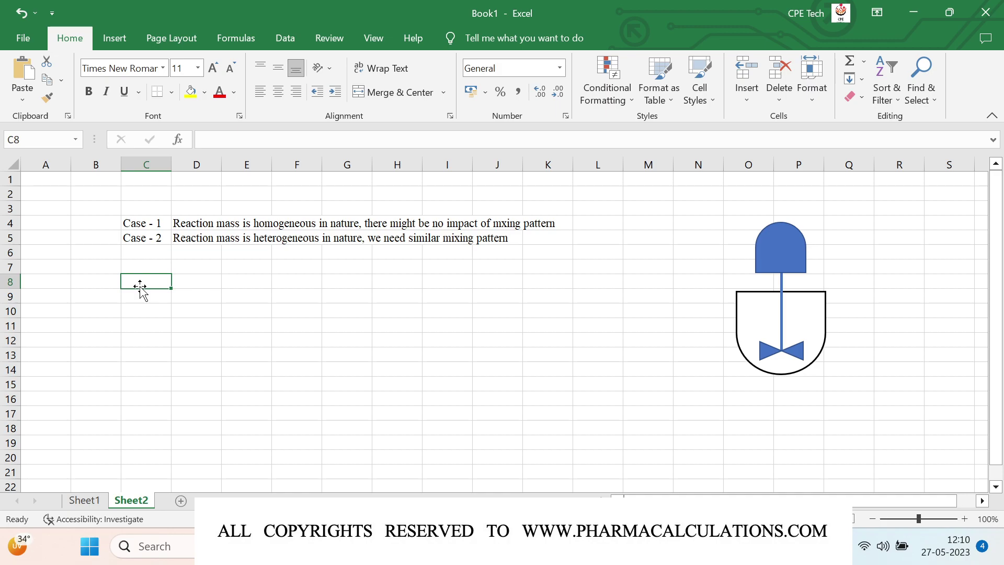
Label C8 'P / V' and enter '= Np x rho x N3 x d5 / V' as text in D8
type("P / V")
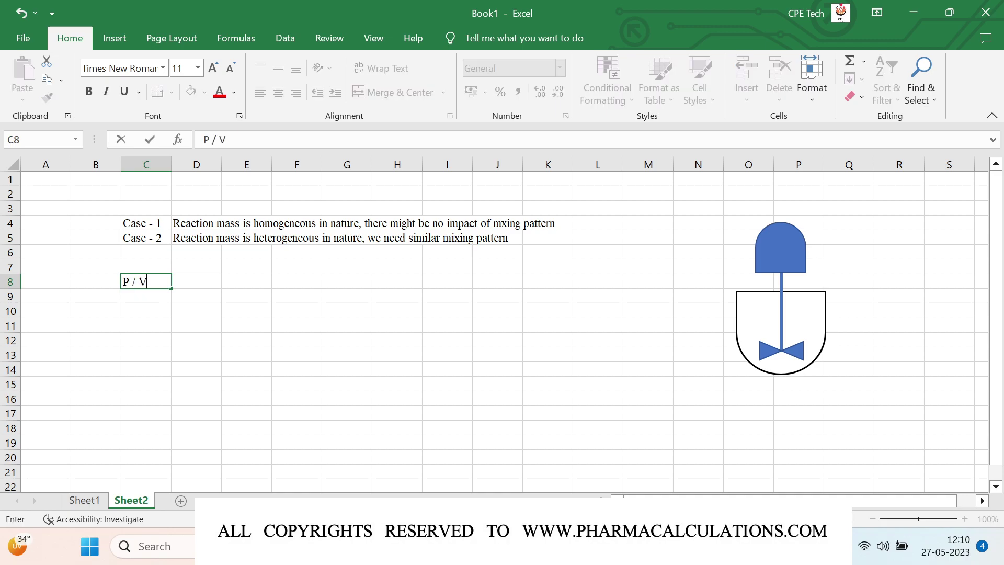
key("Tab")
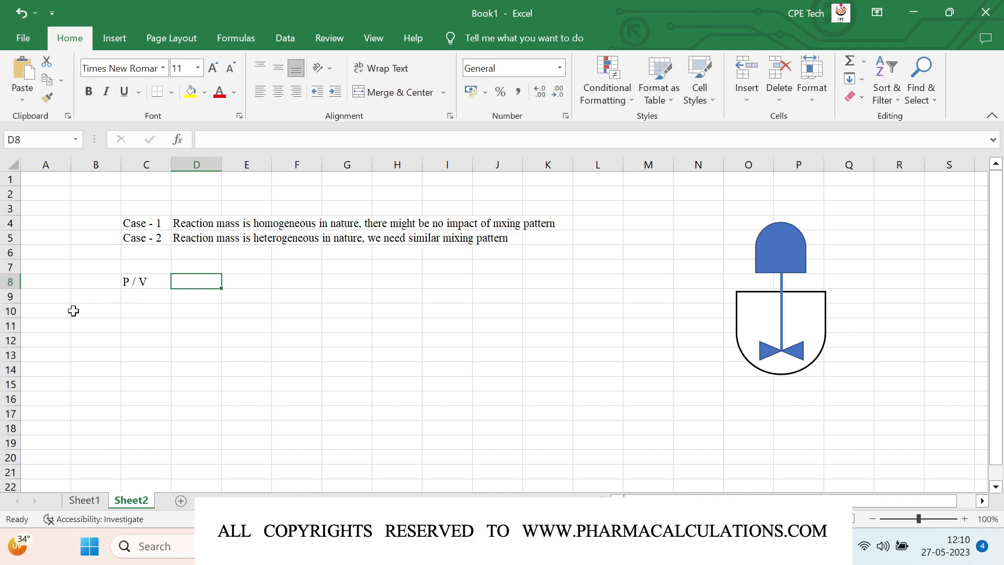
type("'= Np x ")
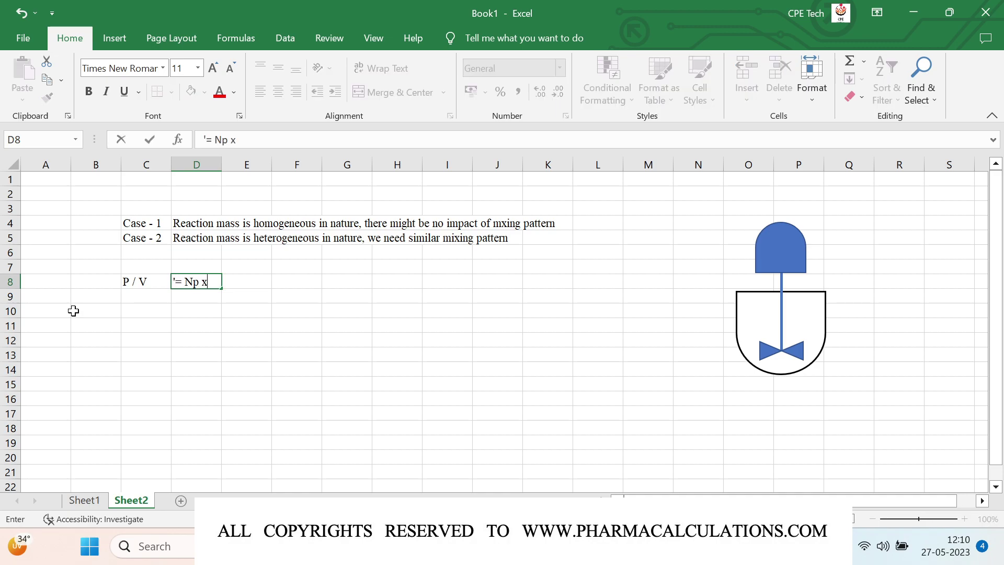
type("rho x N3 x d5 /")
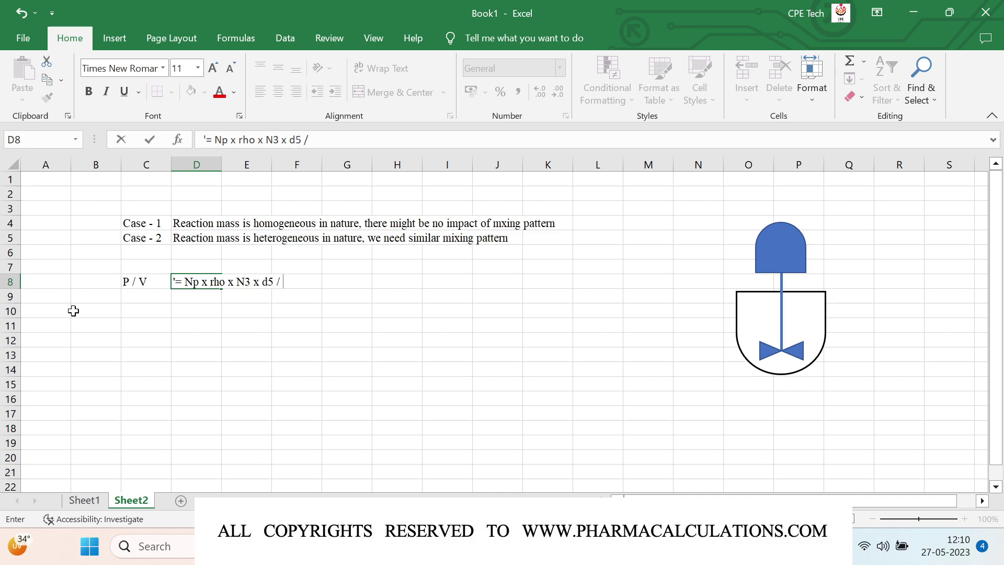
type(" V")
key("Return")
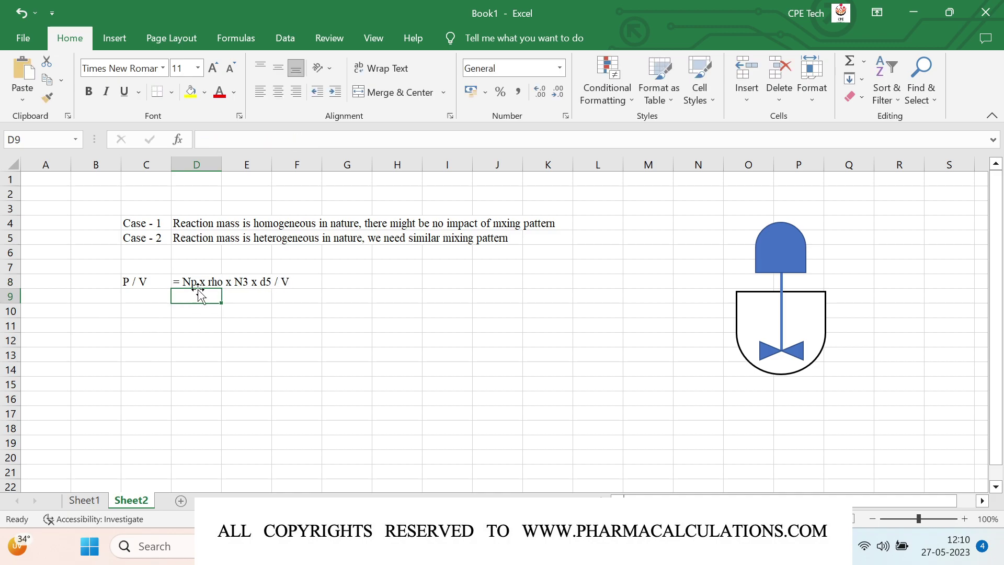